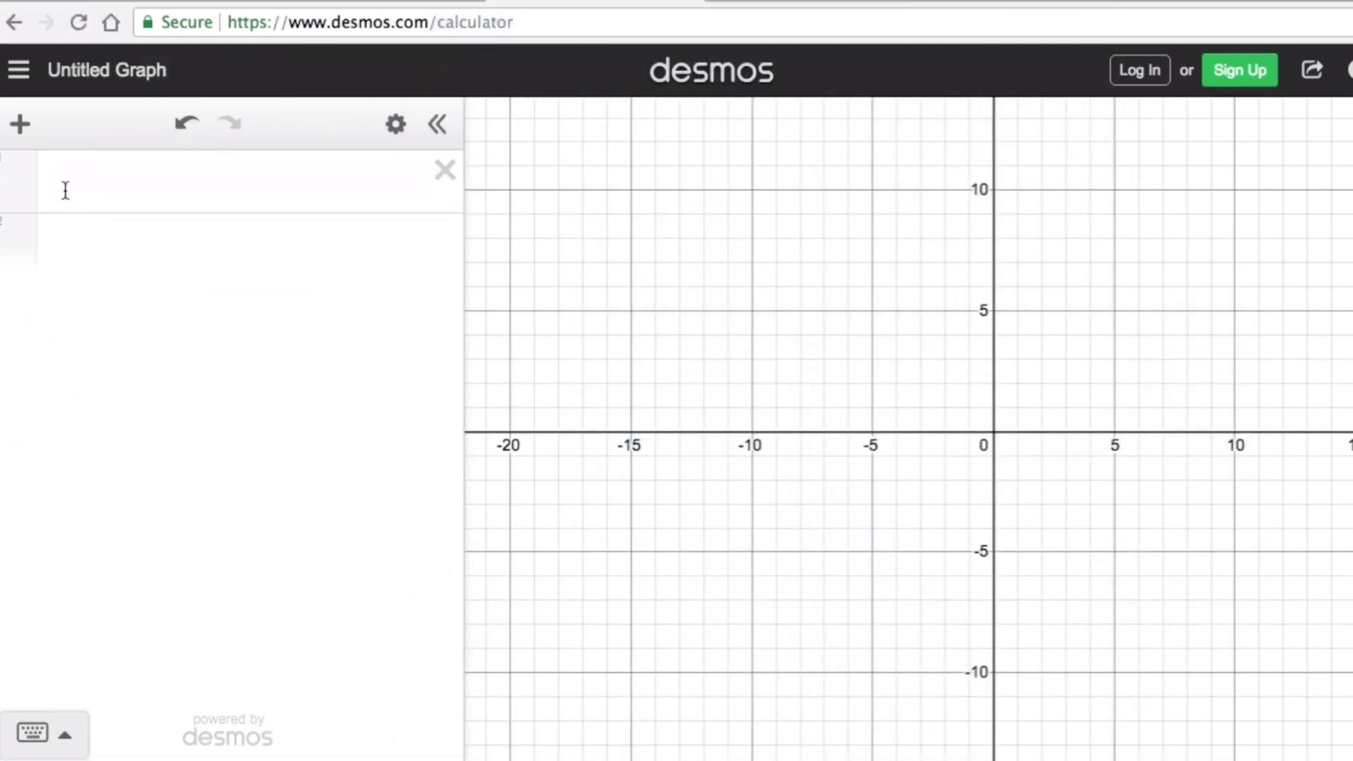
Enter y=x^3 in the first expression line to plot the cubic through the origin
{"action": "left_click", "coordinate": [65, 189]}
{"action": "type", "text": "y"}
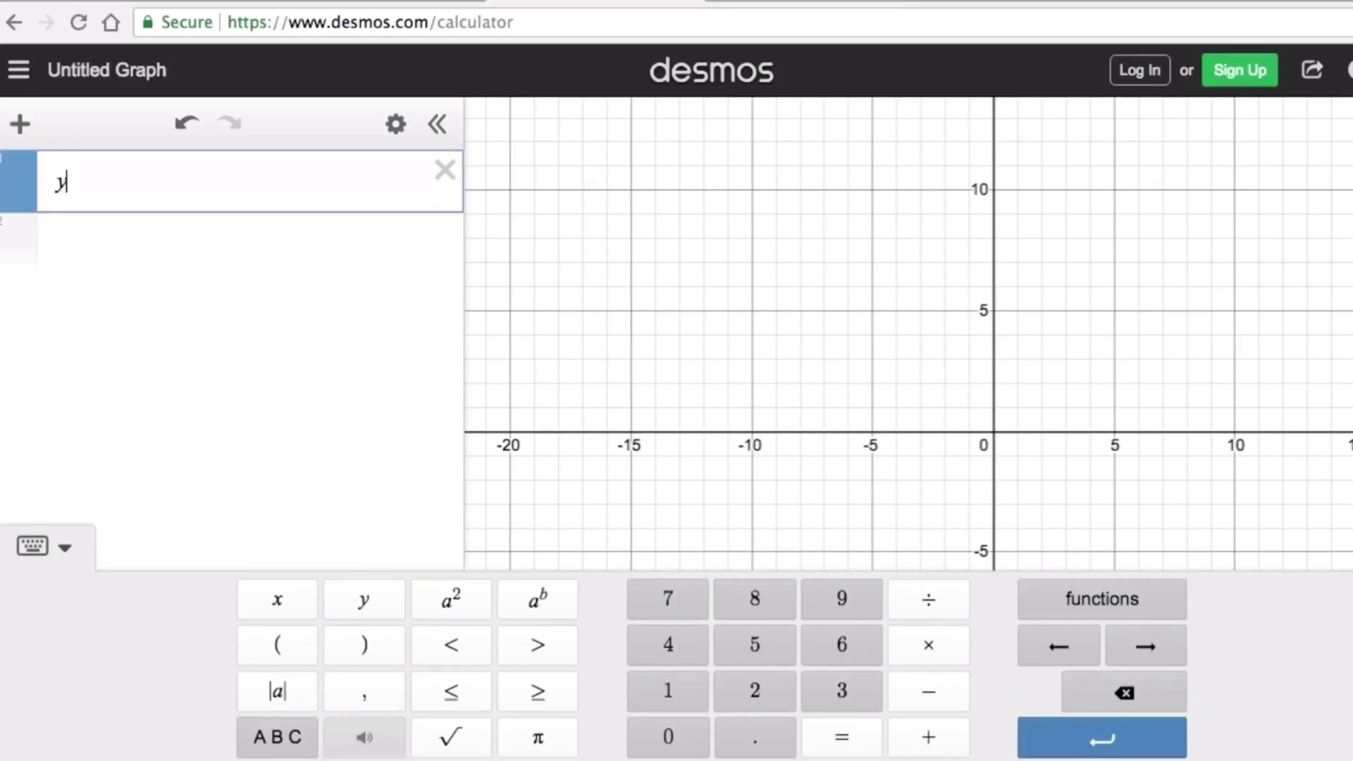
{"action": "type", "text": "=x^3"}
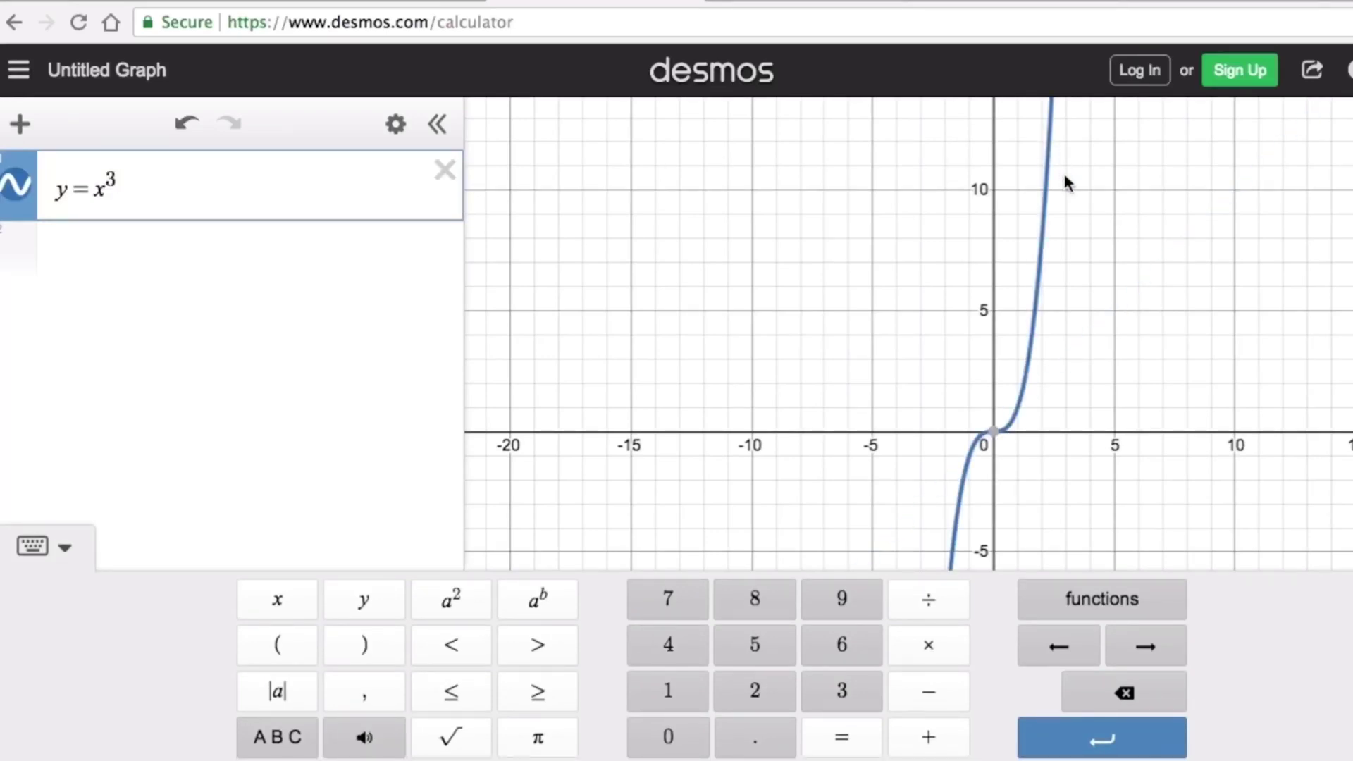
{"action": "left_click", "coordinate": [1136, 228]}
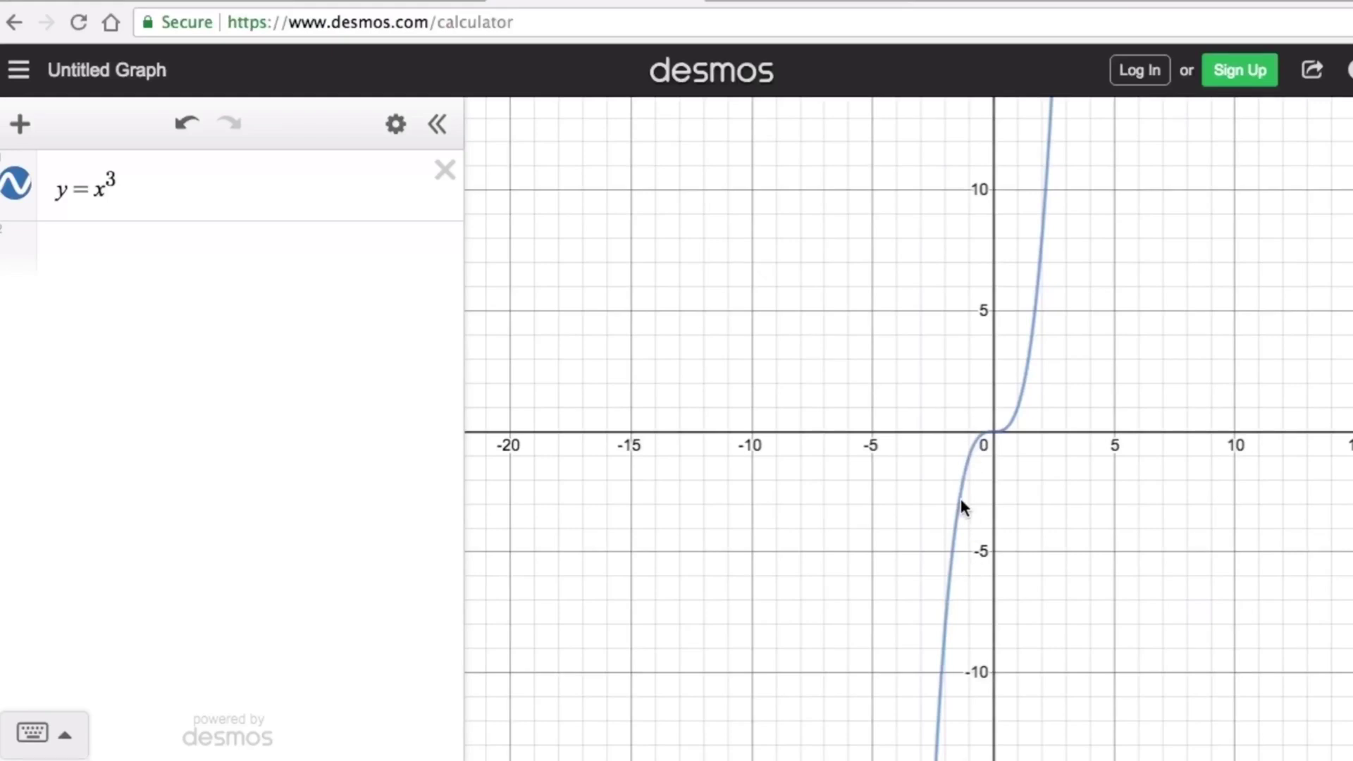
Select the y=x³ curve to label its origin point (0, 0), then start a new expression line
{"action": "left_click_drag", "start_coordinate": [886, 333], "coordinate": [888, 331]}
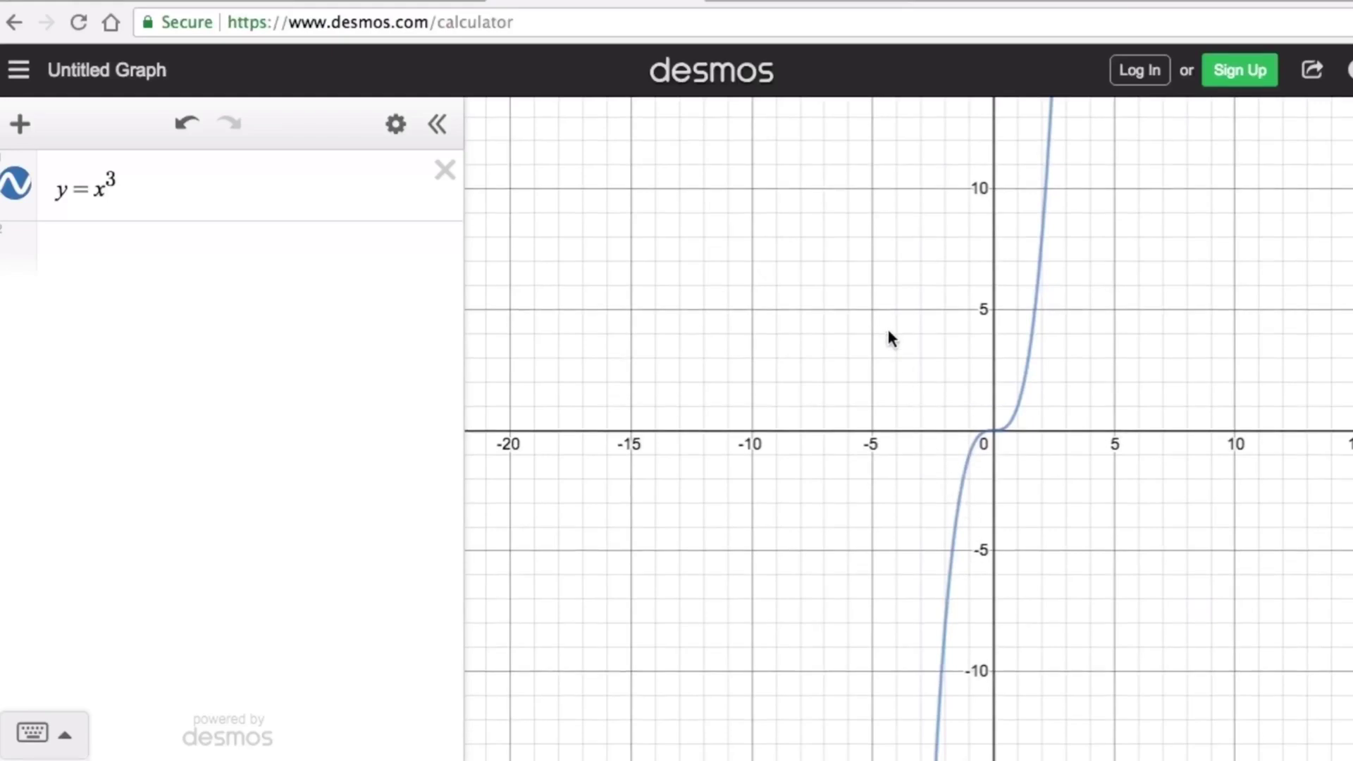
{"action": "left_click", "coordinate": [992, 430]}
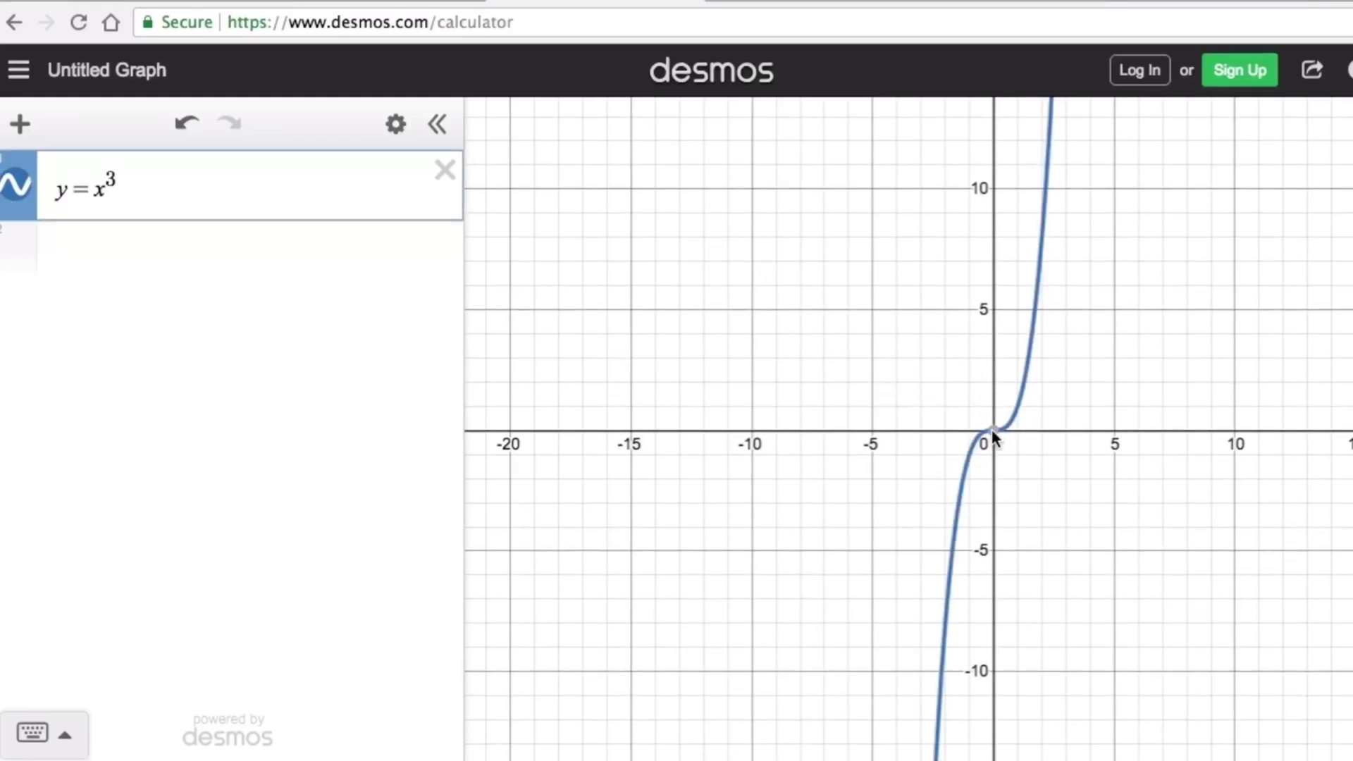
{"action": "left_click", "coordinate": [993, 430]}
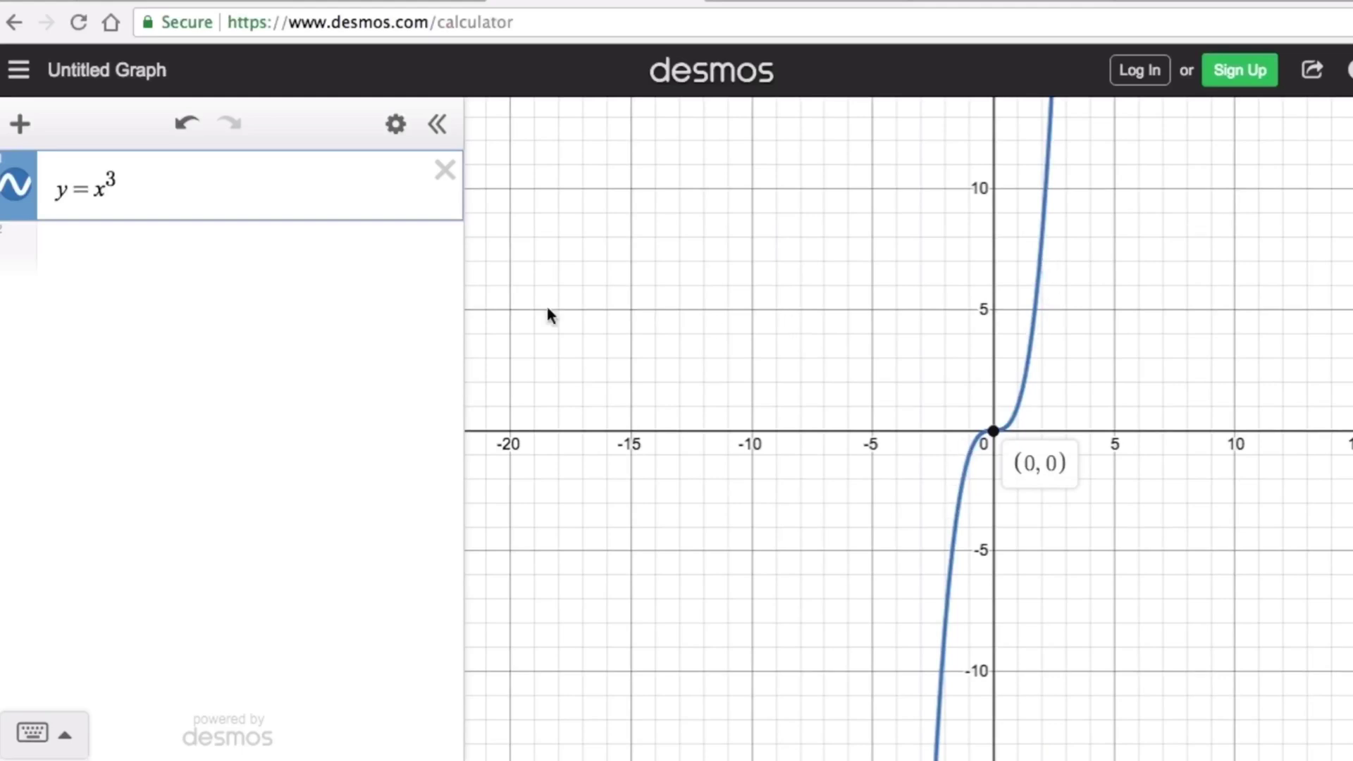
{"action": "left_click", "coordinate": [67, 252]}
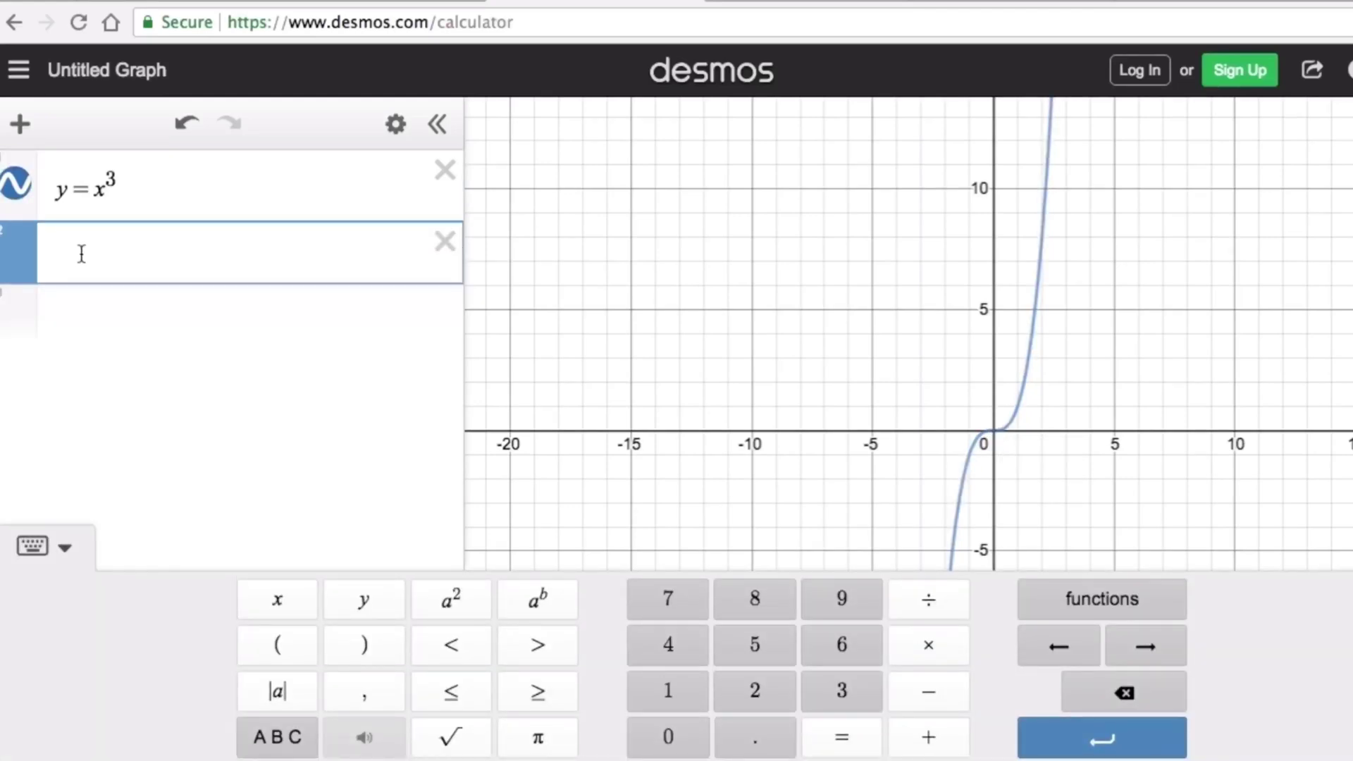
Enter y=a(x−h)^3+k and add sliders for a, h and k, all at 1
{"action": "type", "text": "y=x"}
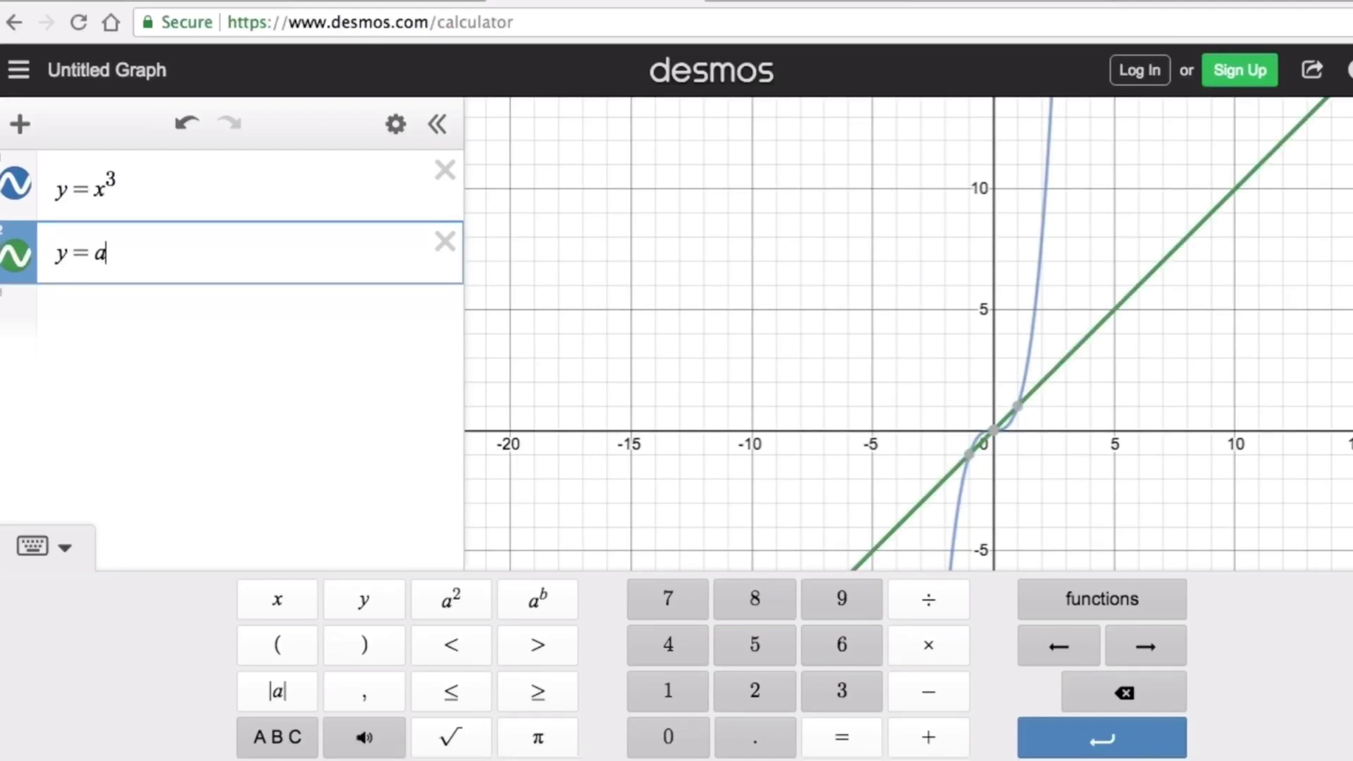
{"action": "type", "text": "(x-h"}
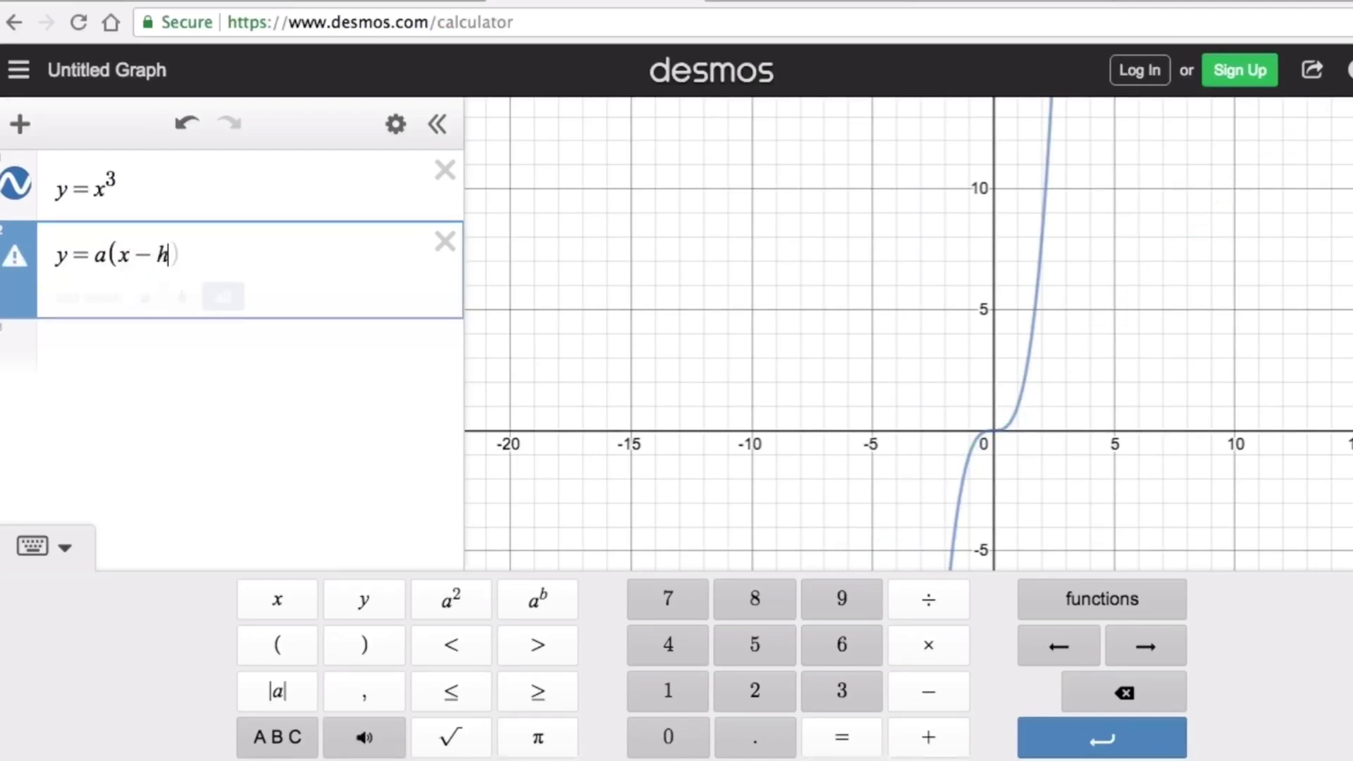
{"action": "type", "text": ")"}
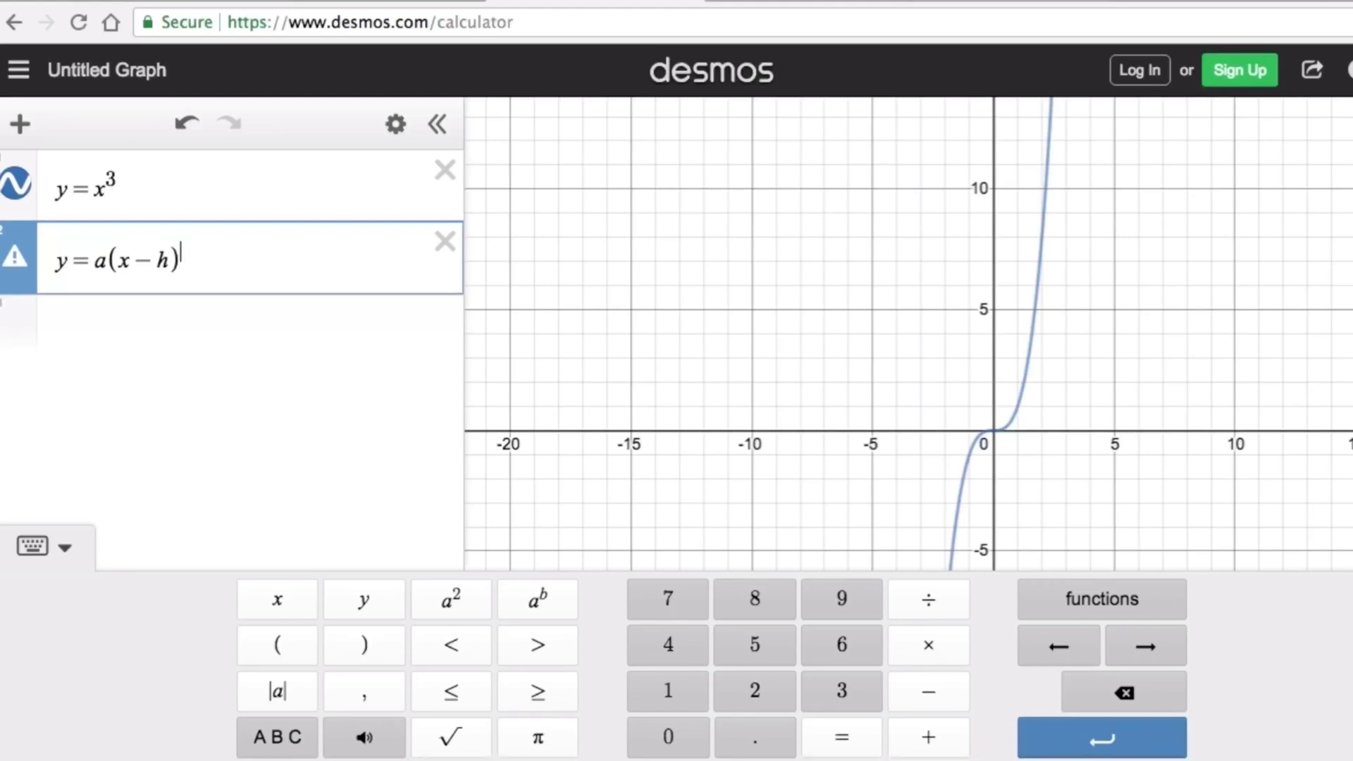
{"action": "type", "text": "^3+k"}
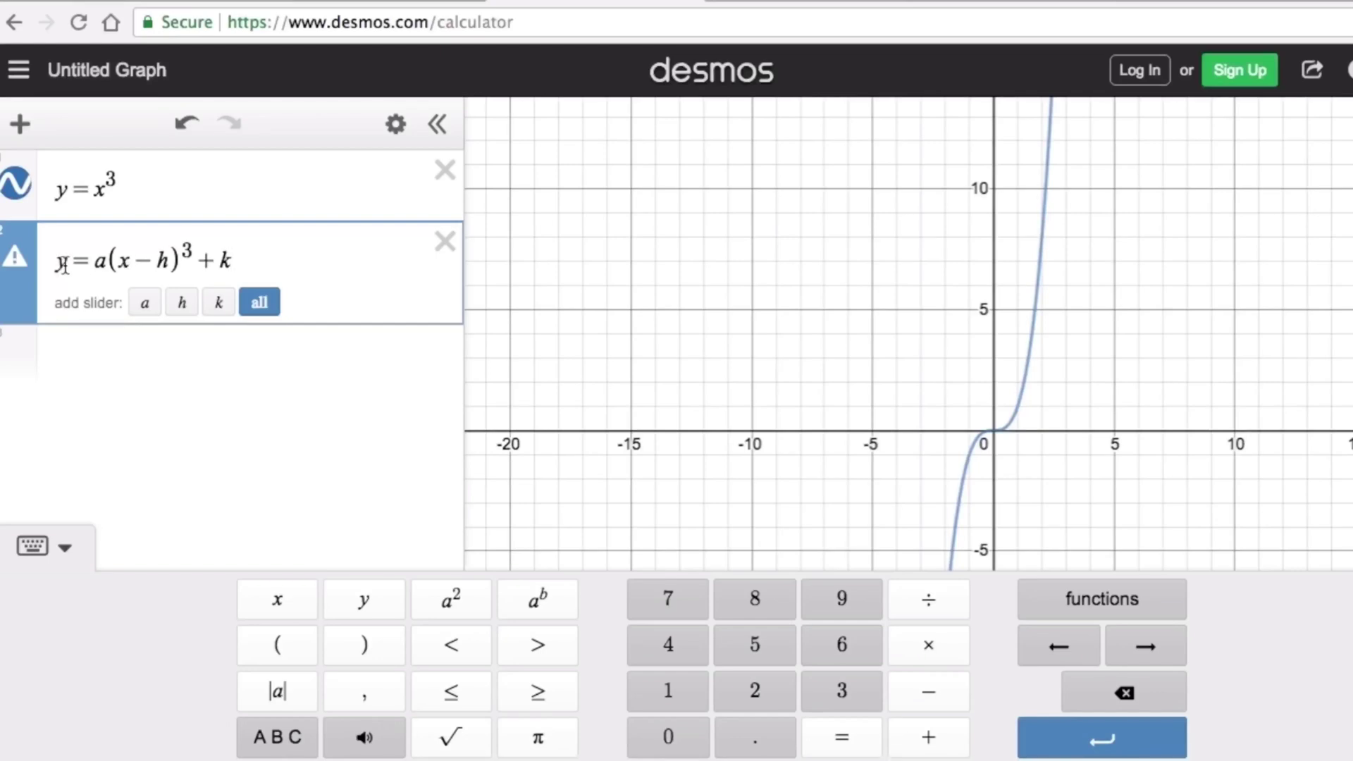
{"action": "left_click", "coordinate": [260, 303]}
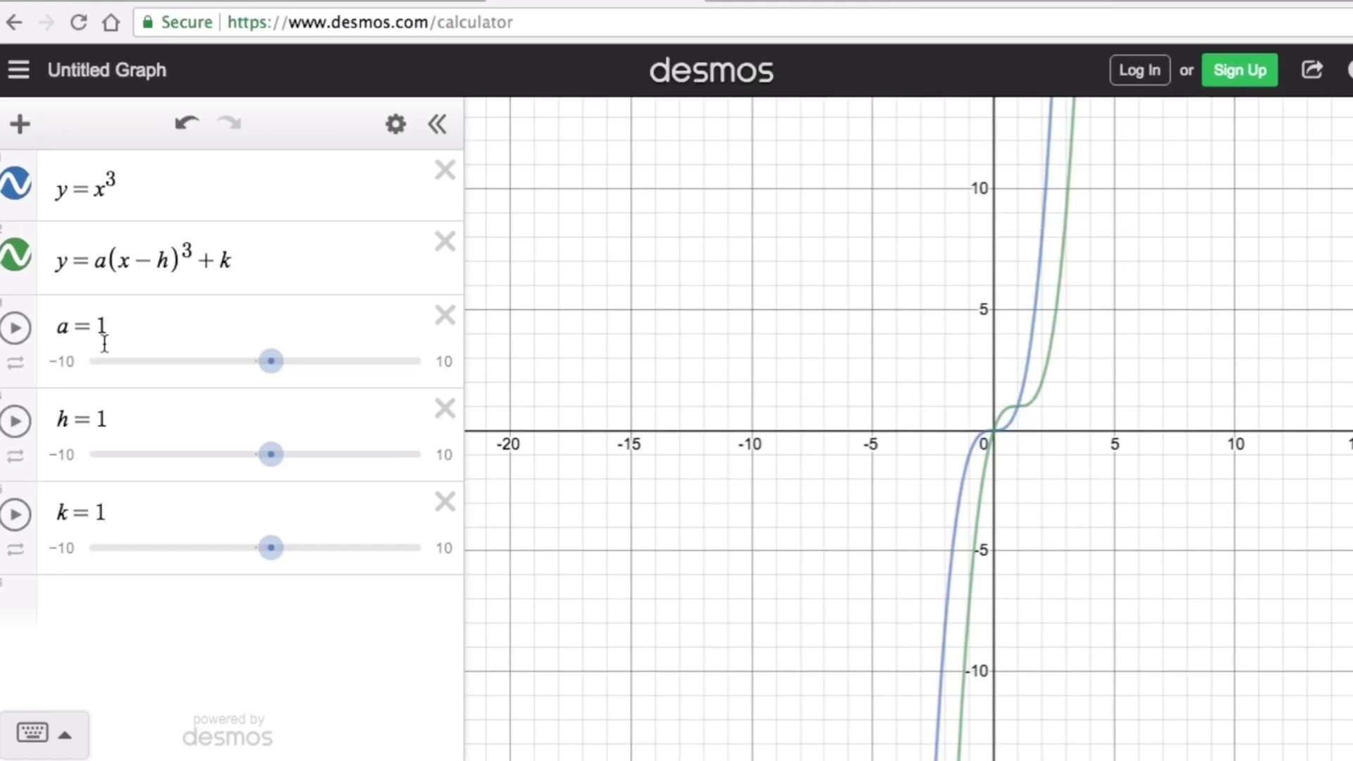
Bring the h and k sliders down to 0 so the green cubic overlaps y=x³
{"action": "left_click", "coordinate": [269, 457]}
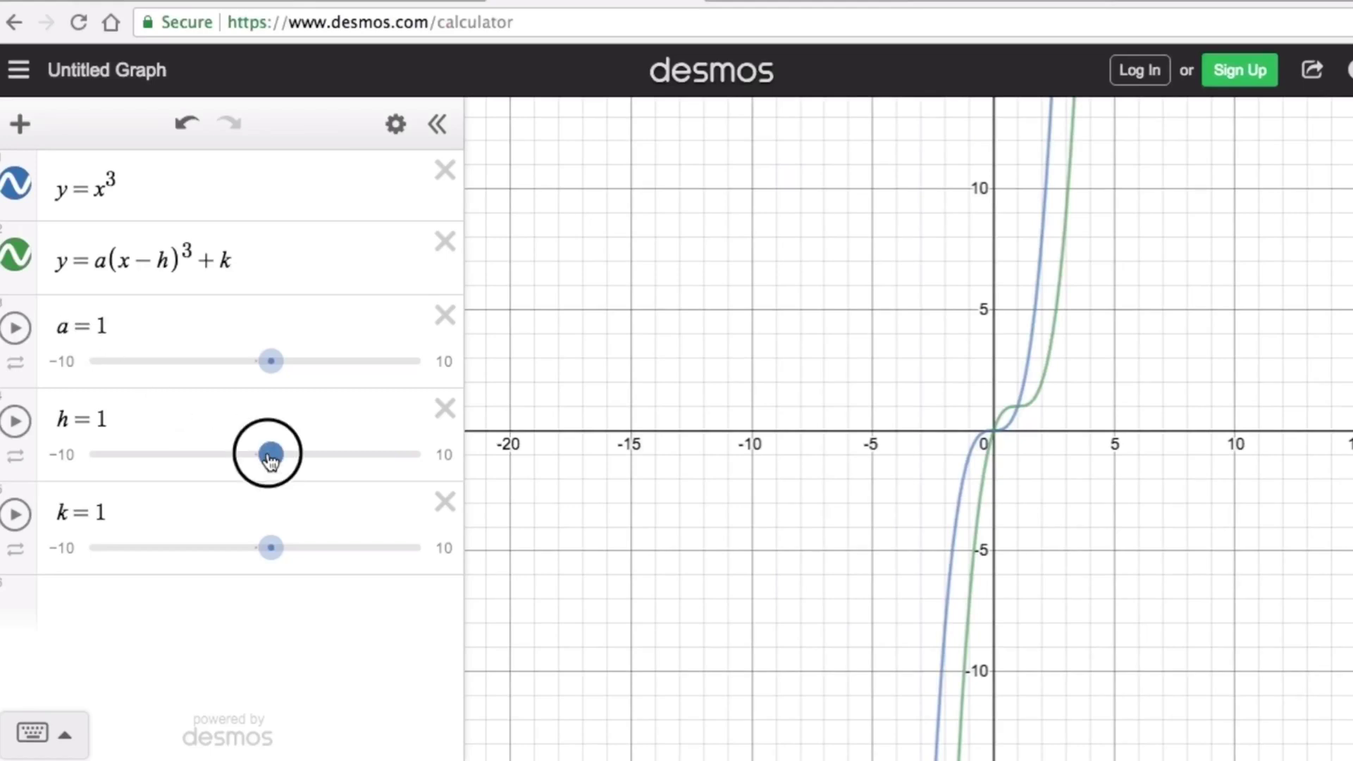
{"action": "left_click_drag", "start_coordinate": [268, 459], "coordinate": [255, 459]}
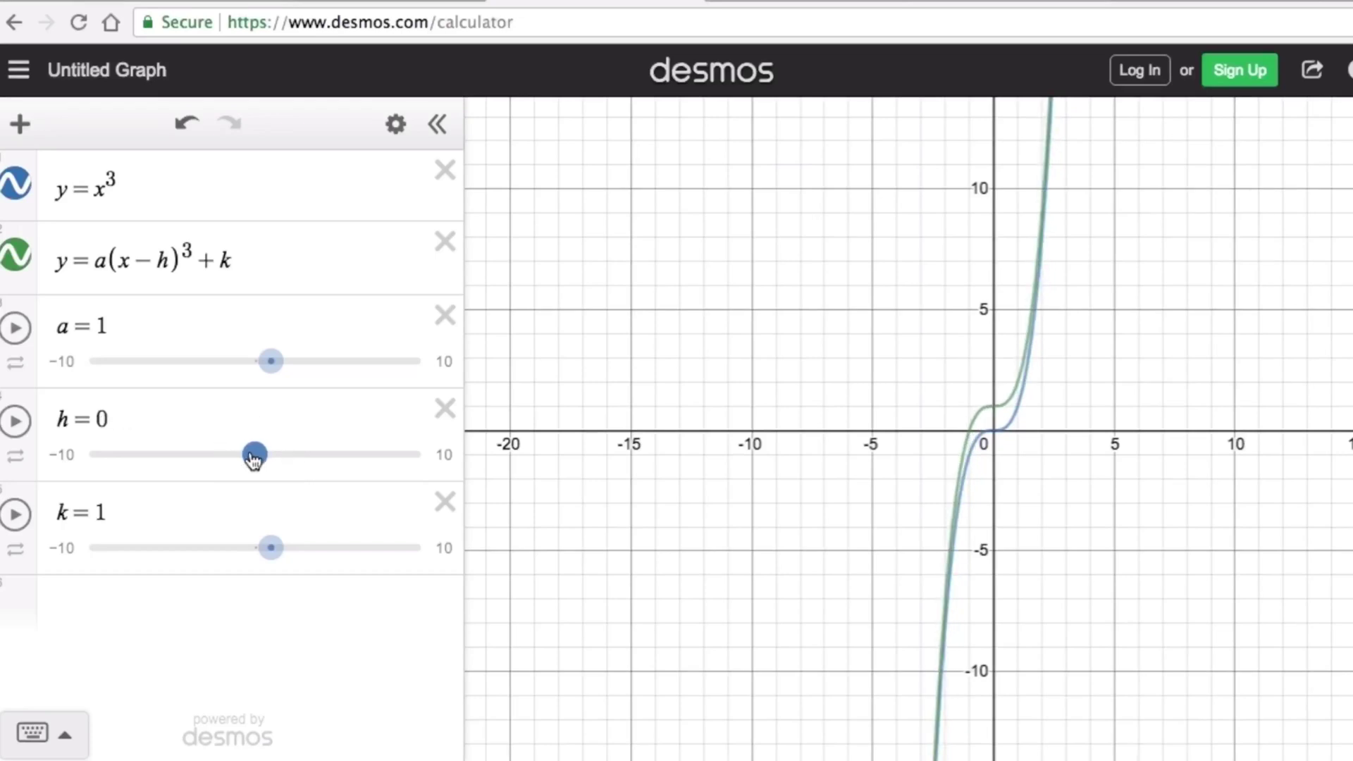
{"action": "left_click_drag", "start_coordinate": [272, 548], "coordinate": [257, 553]}
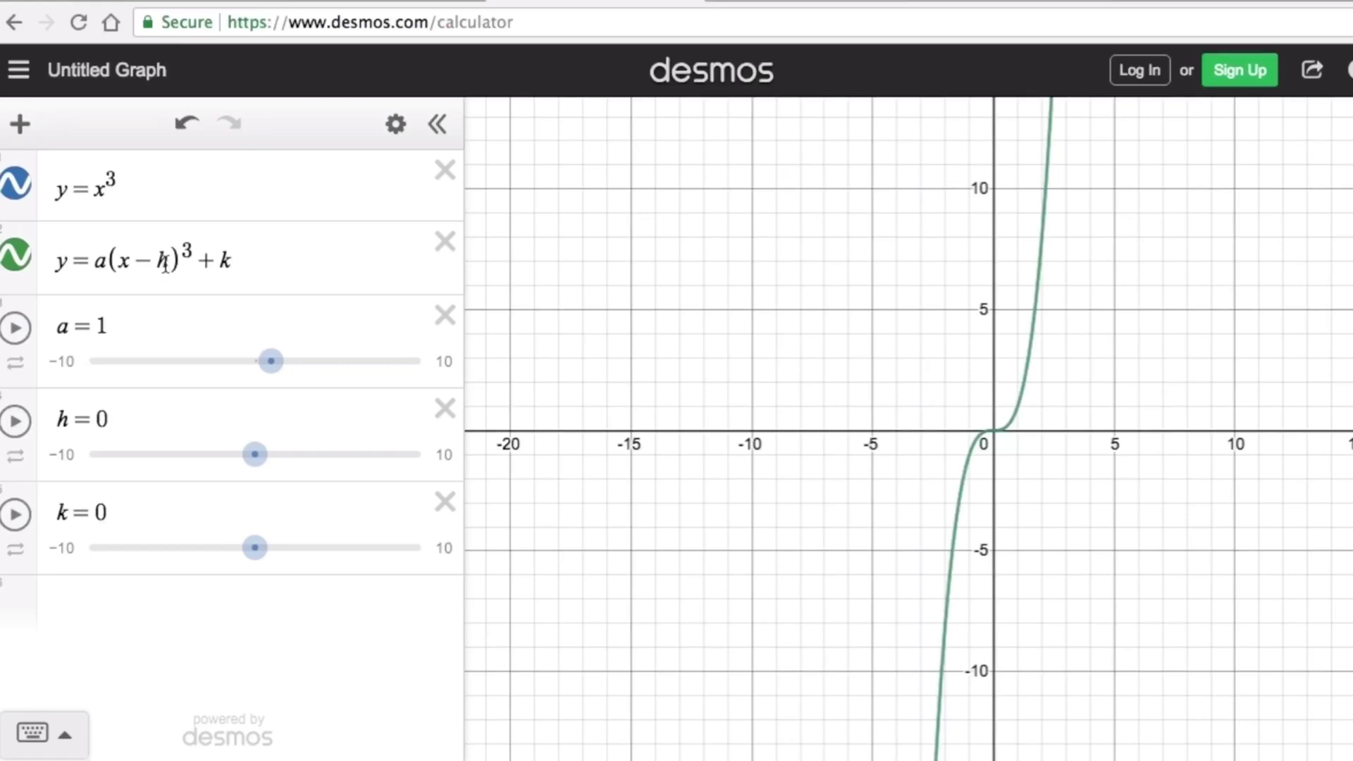
{"action": "left_click", "coordinate": [994, 431]}
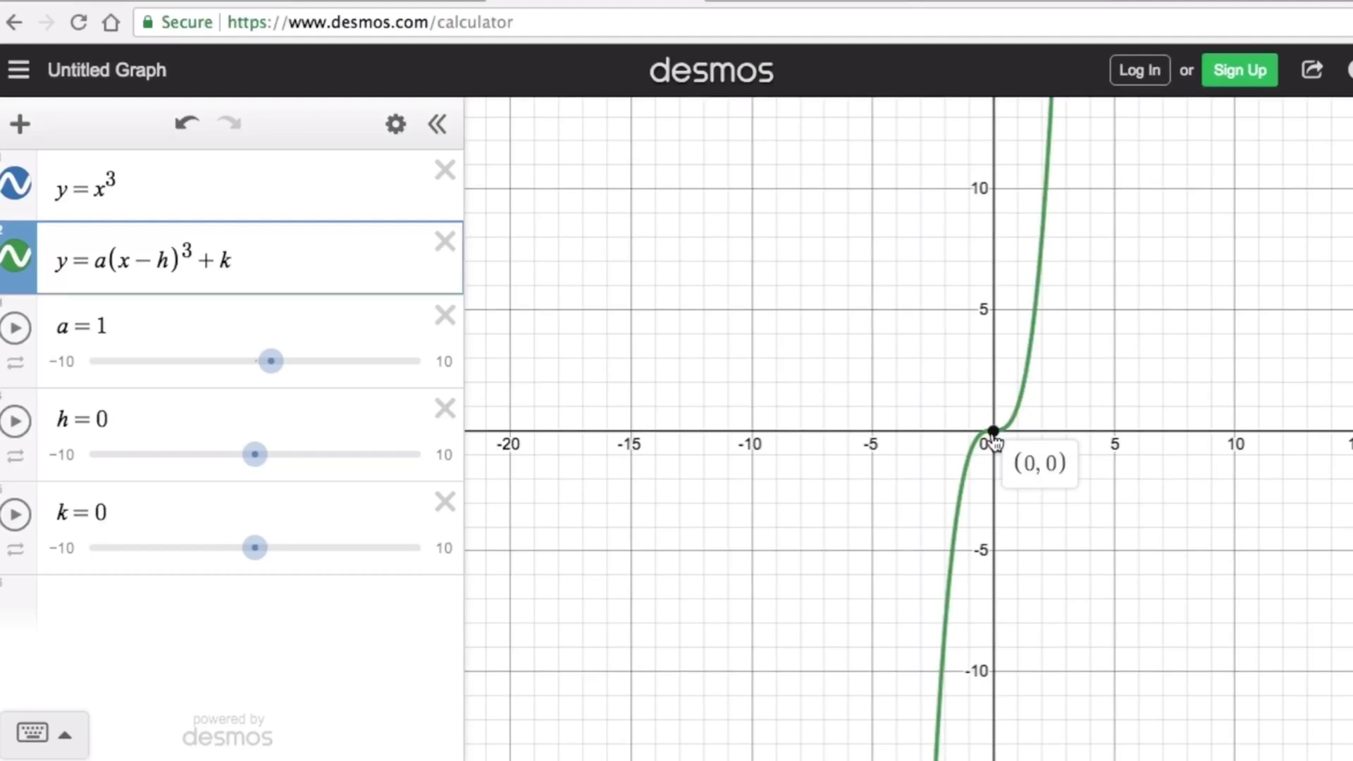
{"action": "left_click", "coordinate": [757, 310]}
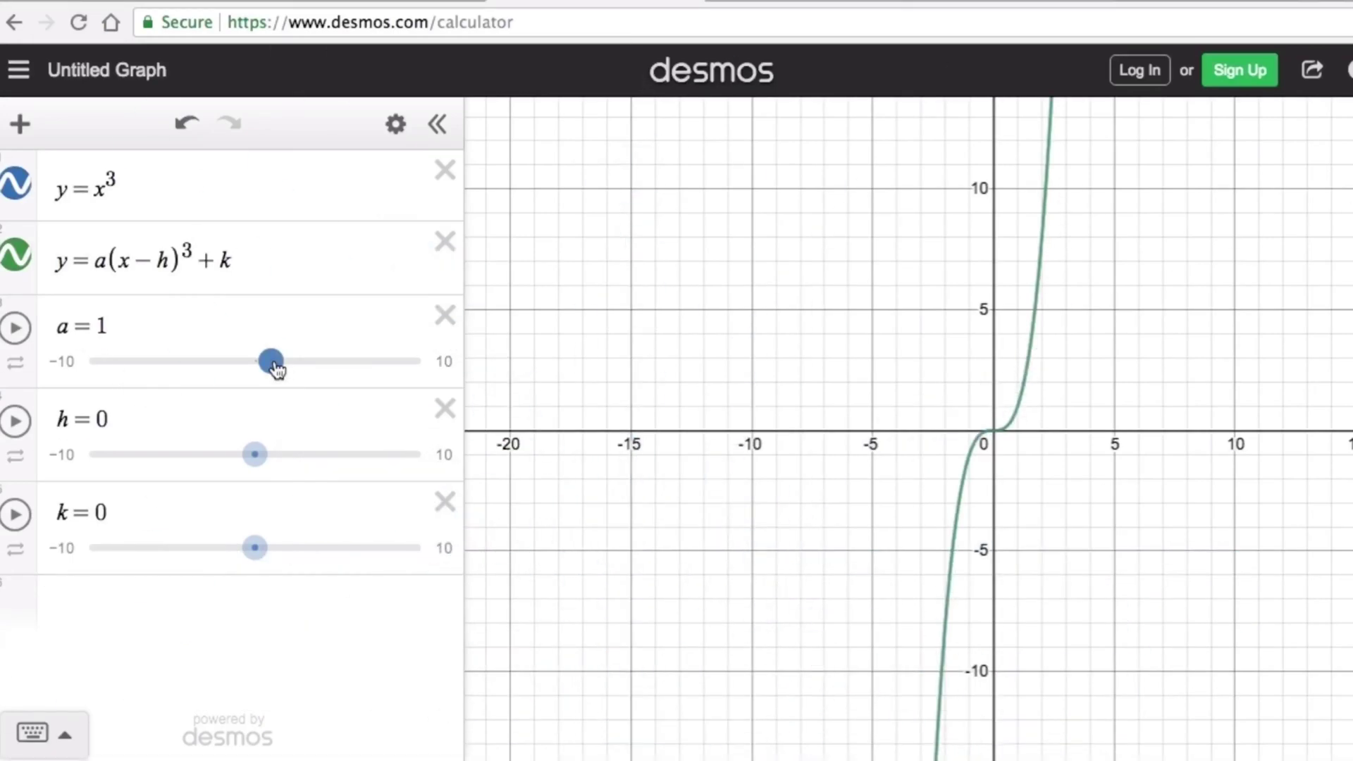
Sweep slider a through negative values, 0, 0.1 and 0.2, then reset it to 1
{"action": "left_click", "coordinate": [276, 367]}
{"action": "left_click_drag", "start_coordinate": [276, 367], "coordinate": [238, 368]}
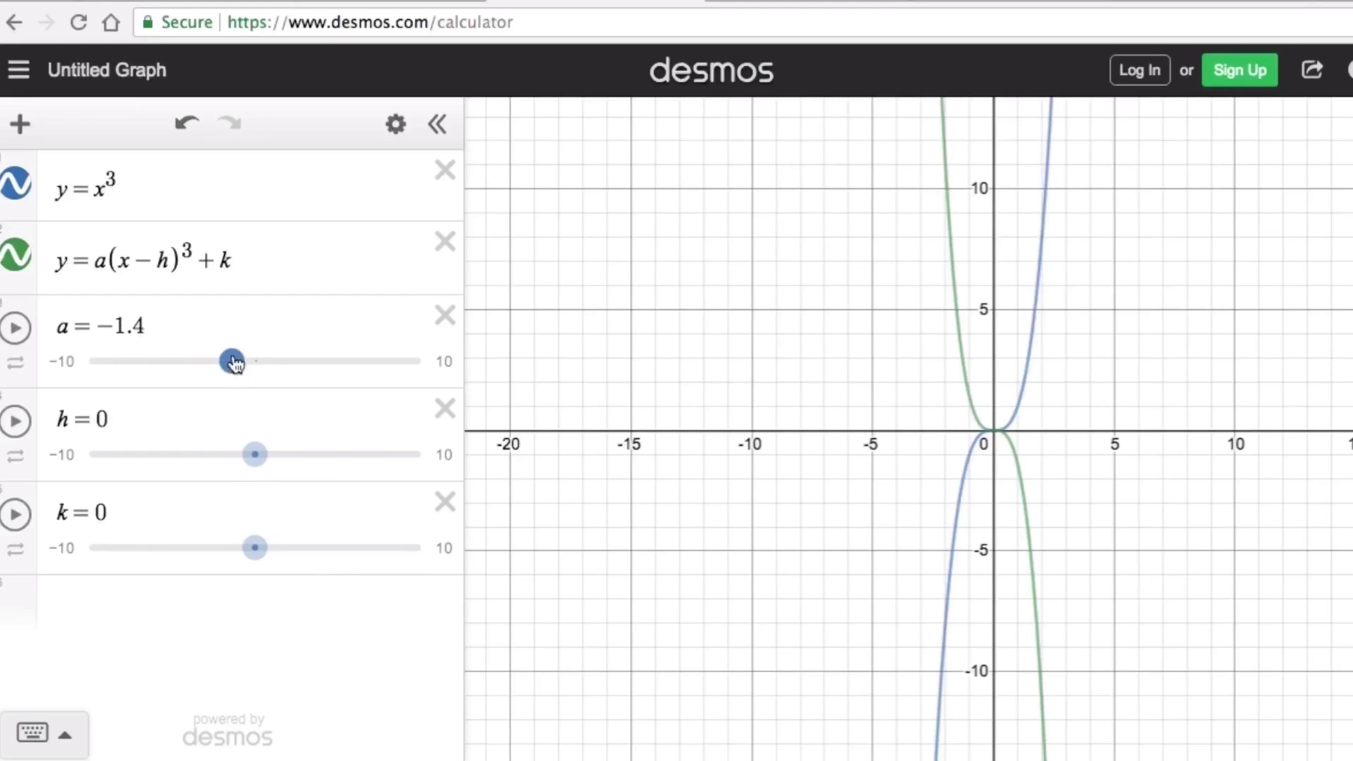
{"action": "left_click_drag", "start_coordinate": [235, 364], "coordinate": [273, 363]}
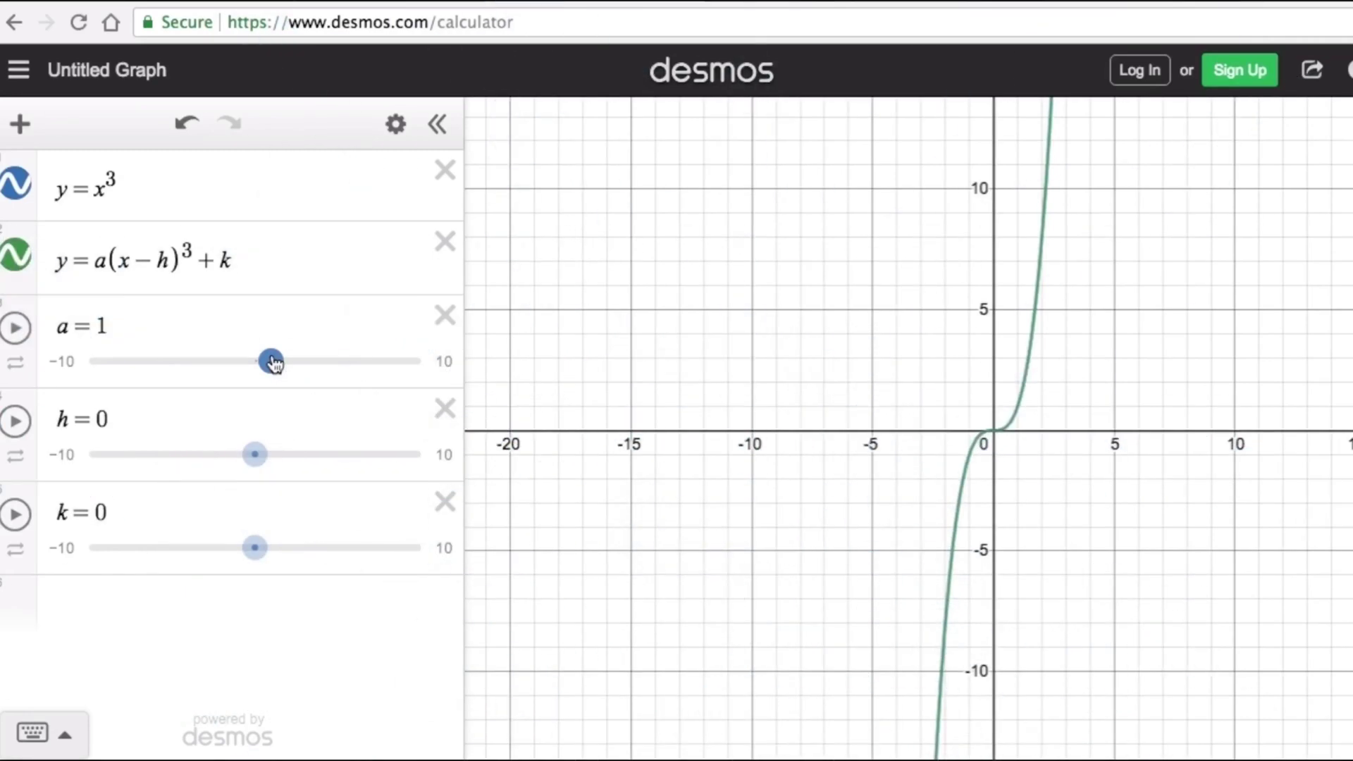
{"action": "left_click", "coordinate": [273, 361]}
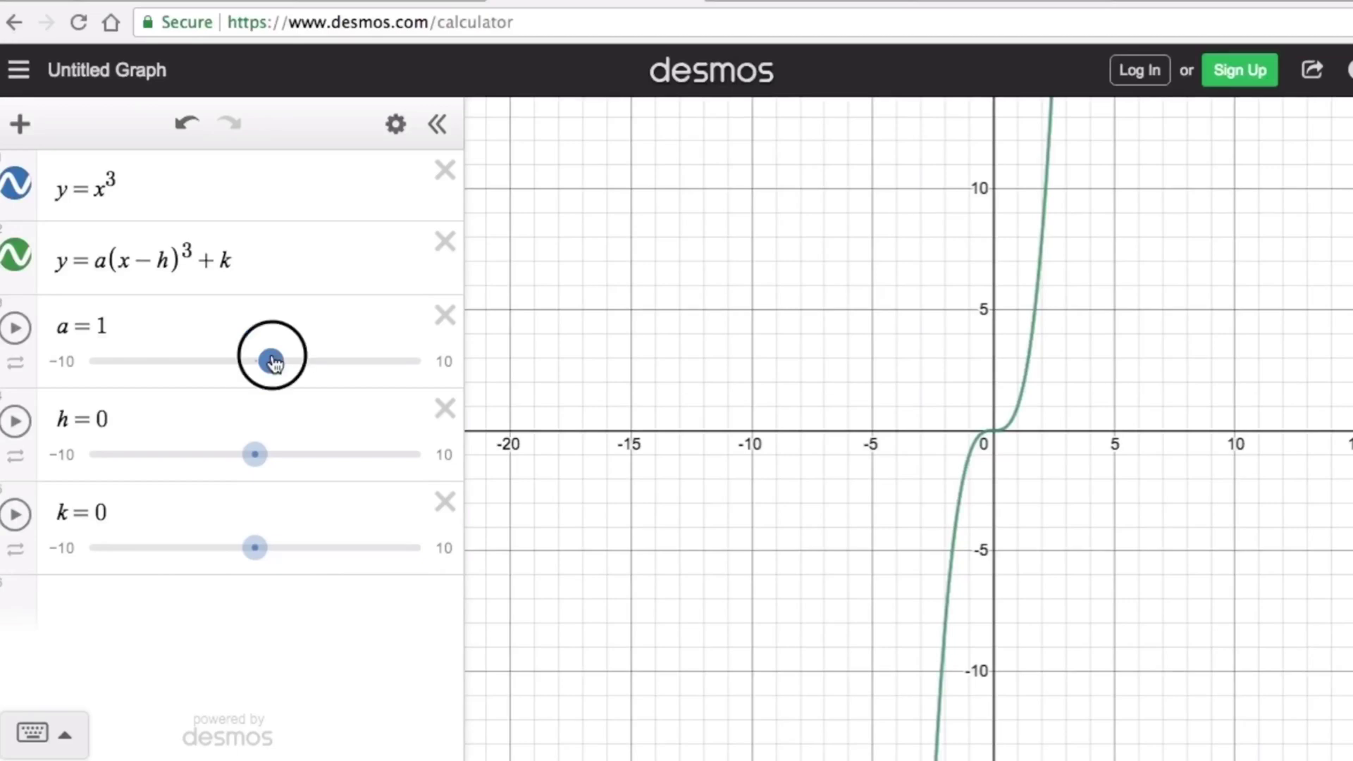
{"action": "left_click_drag", "start_coordinate": [273, 363], "coordinate": [258, 363]}
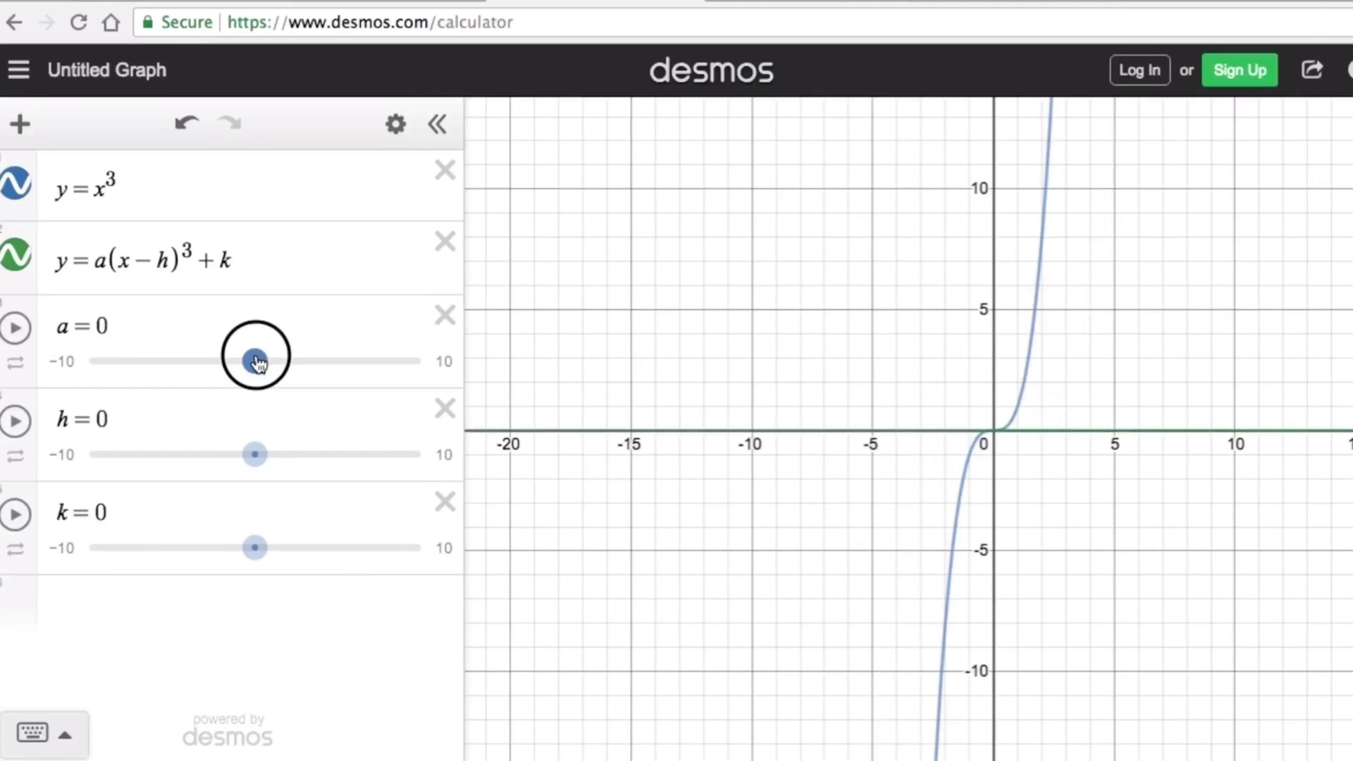
{"action": "left_click_drag", "start_coordinate": [259, 363], "coordinate": [261, 363]}
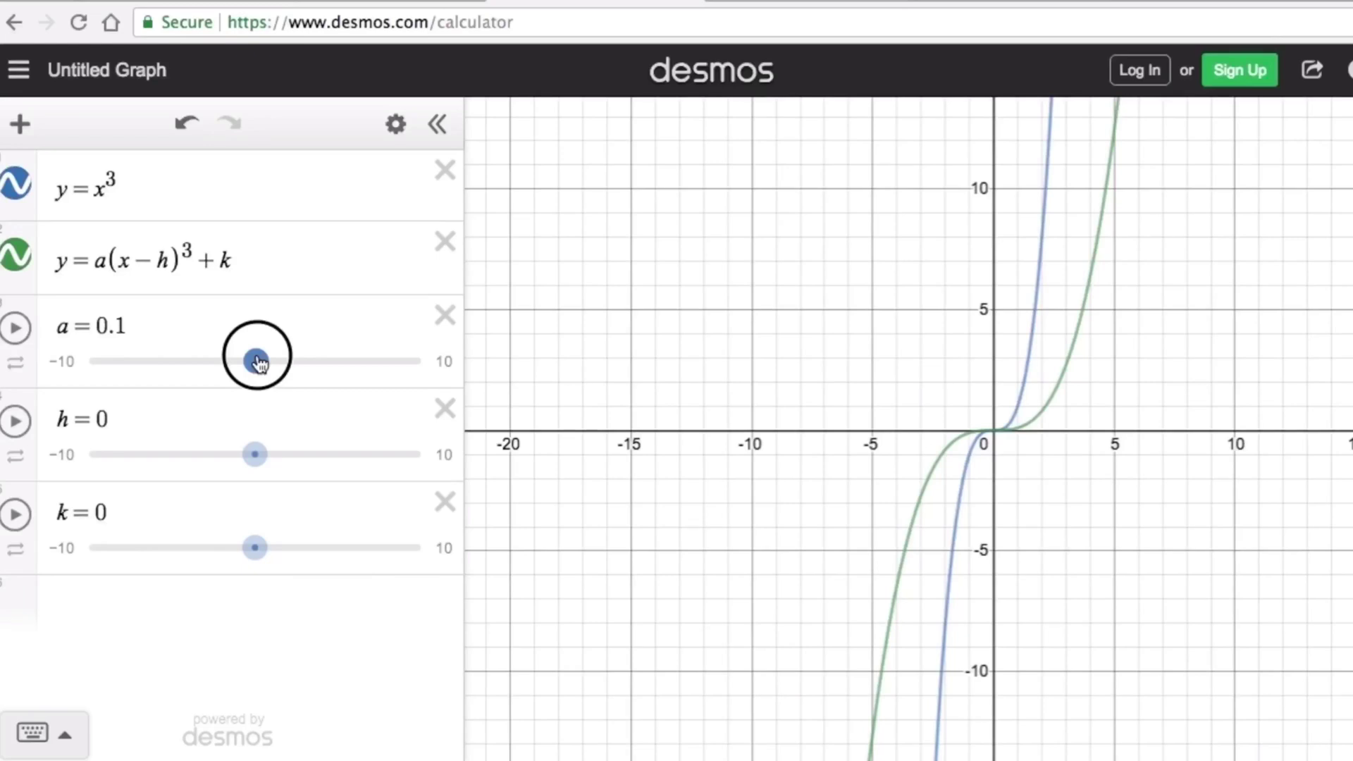
{"action": "left_click_drag", "start_coordinate": [259, 363], "coordinate": [258, 363]}
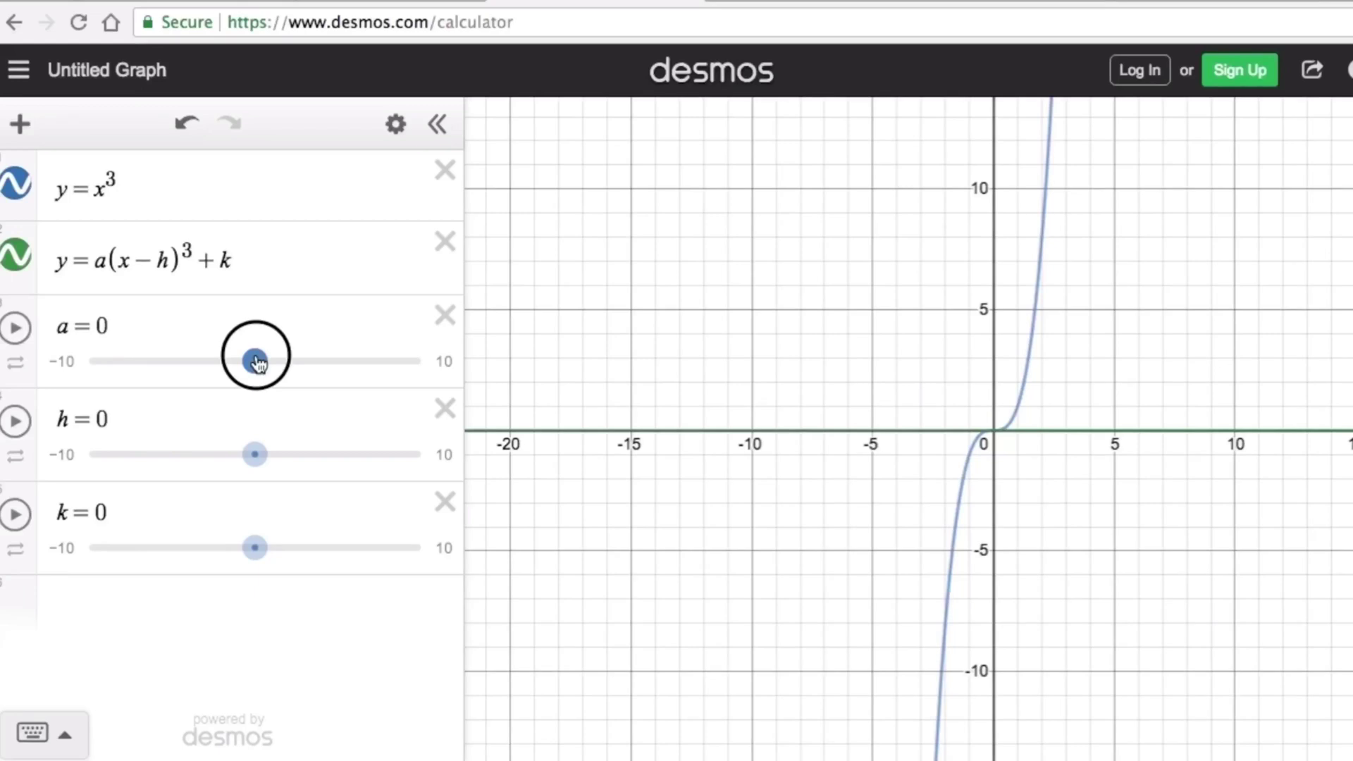
{"action": "left_click_drag", "start_coordinate": [259, 364], "coordinate": [263, 362]}
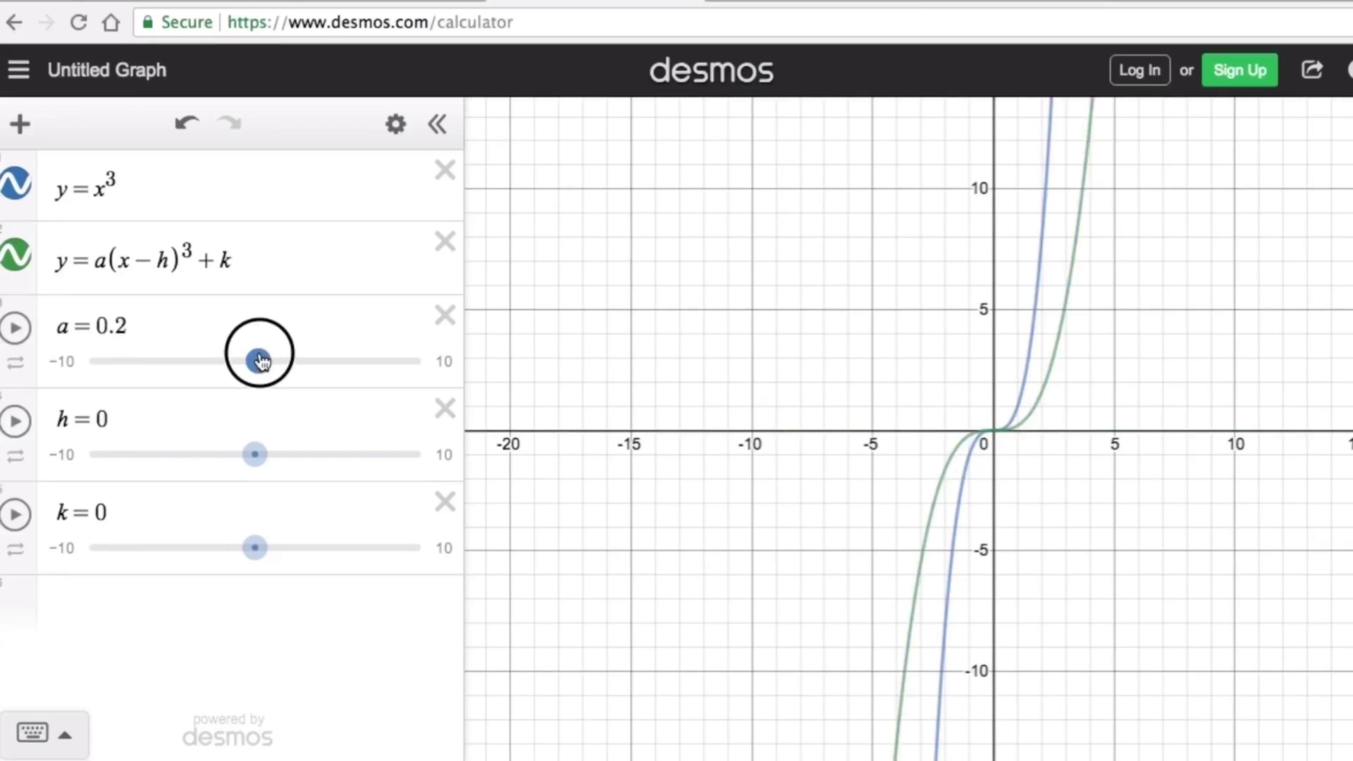
{"action": "left_click_drag", "start_coordinate": [263, 361], "coordinate": [250, 364]}
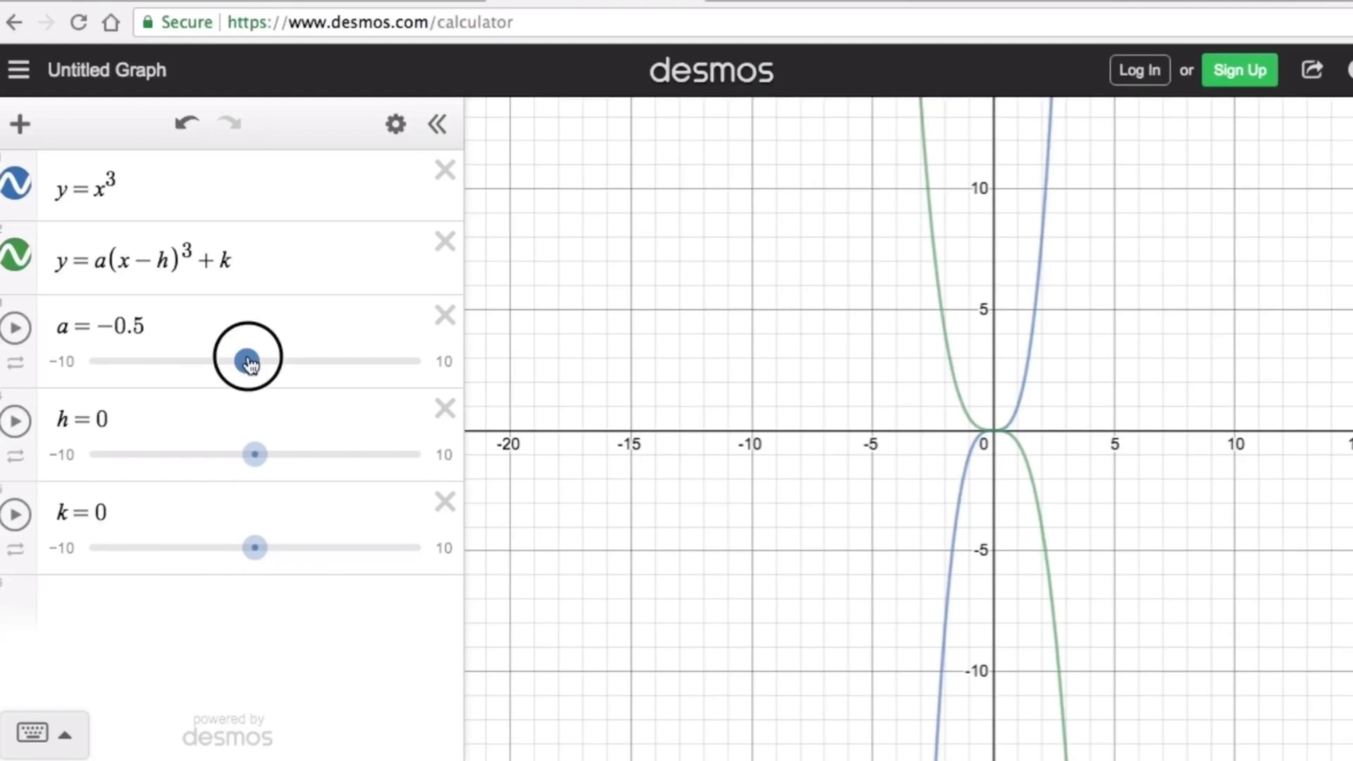
{"action": "left_click_drag", "start_coordinate": [249, 364], "coordinate": [272, 364]}
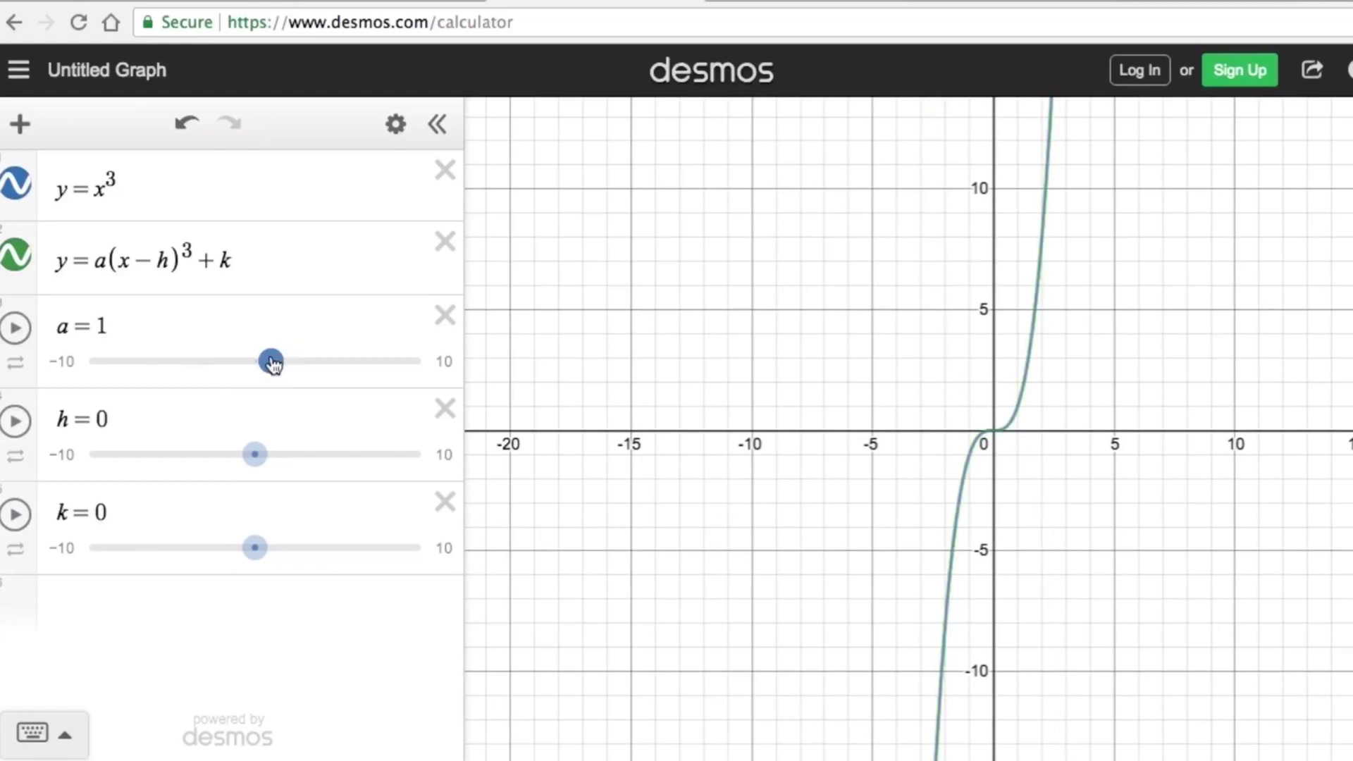
Stretch the cubic with a near 9 and 3.8, then settle a at 0.8
{"action": "left_click", "coordinate": [273, 363]}
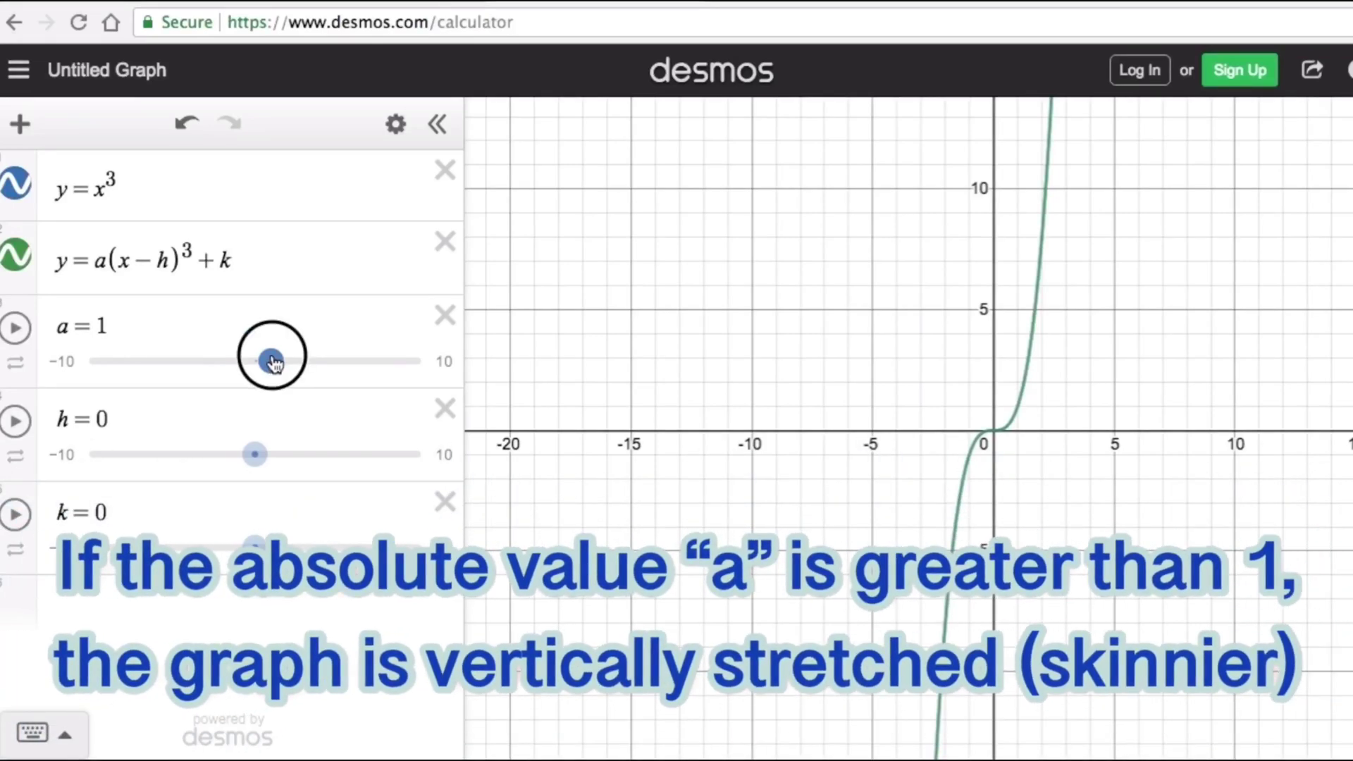
{"action": "left_click_drag", "start_coordinate": [273, 364], "coordinate": [386, 374]}
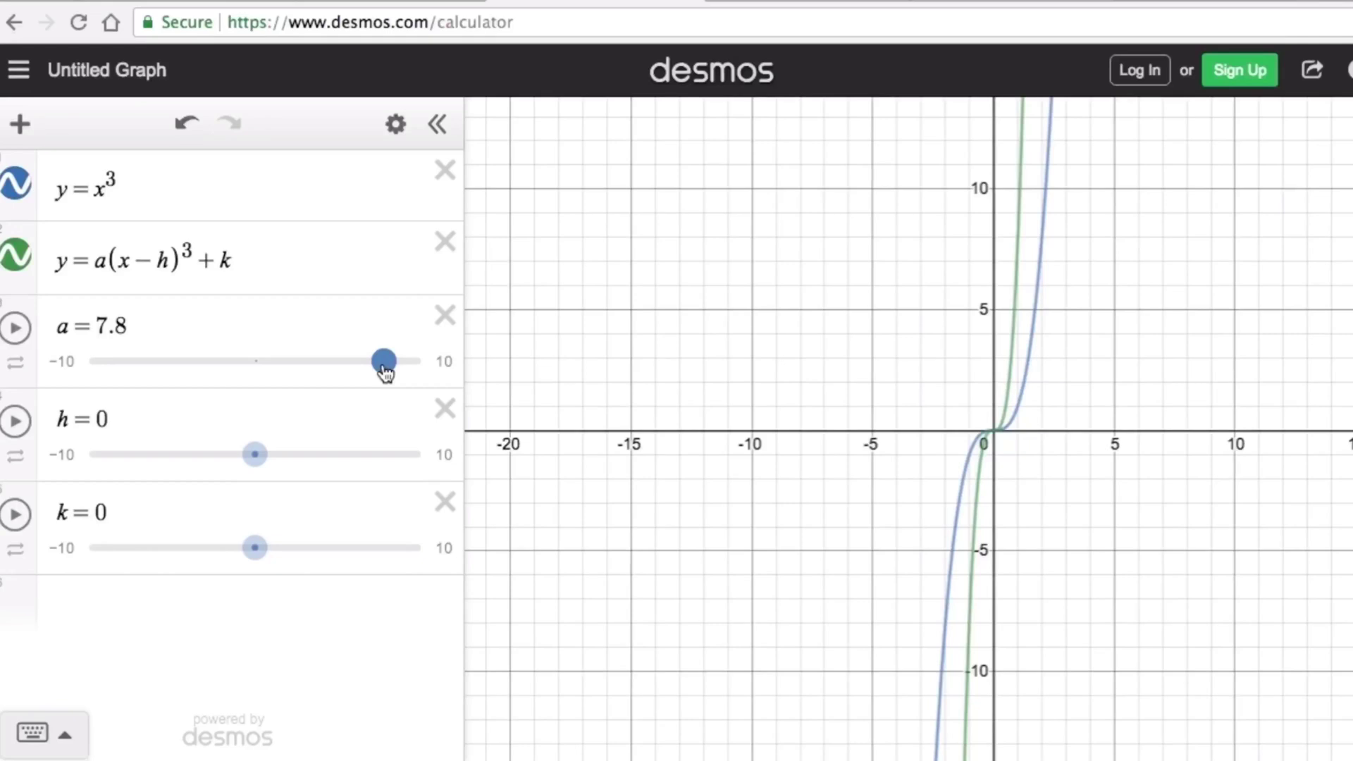
{"action": "mouse_move", "coordinate": [387, 373]}
{"action": "left_mouse_down"}
{"action": "mouse_move", "coordinate": [407, 372]}
{"action": "mouse_move", "coordinate": [278, 372]}
{"action": "mouse_move", "coordinate": [405, 369]}
{"action": "mouse_move", "coordinate": [359, 372]}
{"action": "left_mouse_up"}
{"action": "mouse_move", "coordinate": [273, 381]}
{"action": "left_mouse_down"}
{"action": "mouse_move", "coordinate": [122, 374]}
{"action": "mouse_move", "coordinate": [85, 386]}
{"action": "mouse_move", "coordinate": [136, 369]}
{"action": "mouse_move", "coordinate": [269, 373]}
{"action": "left_mouse_up"}
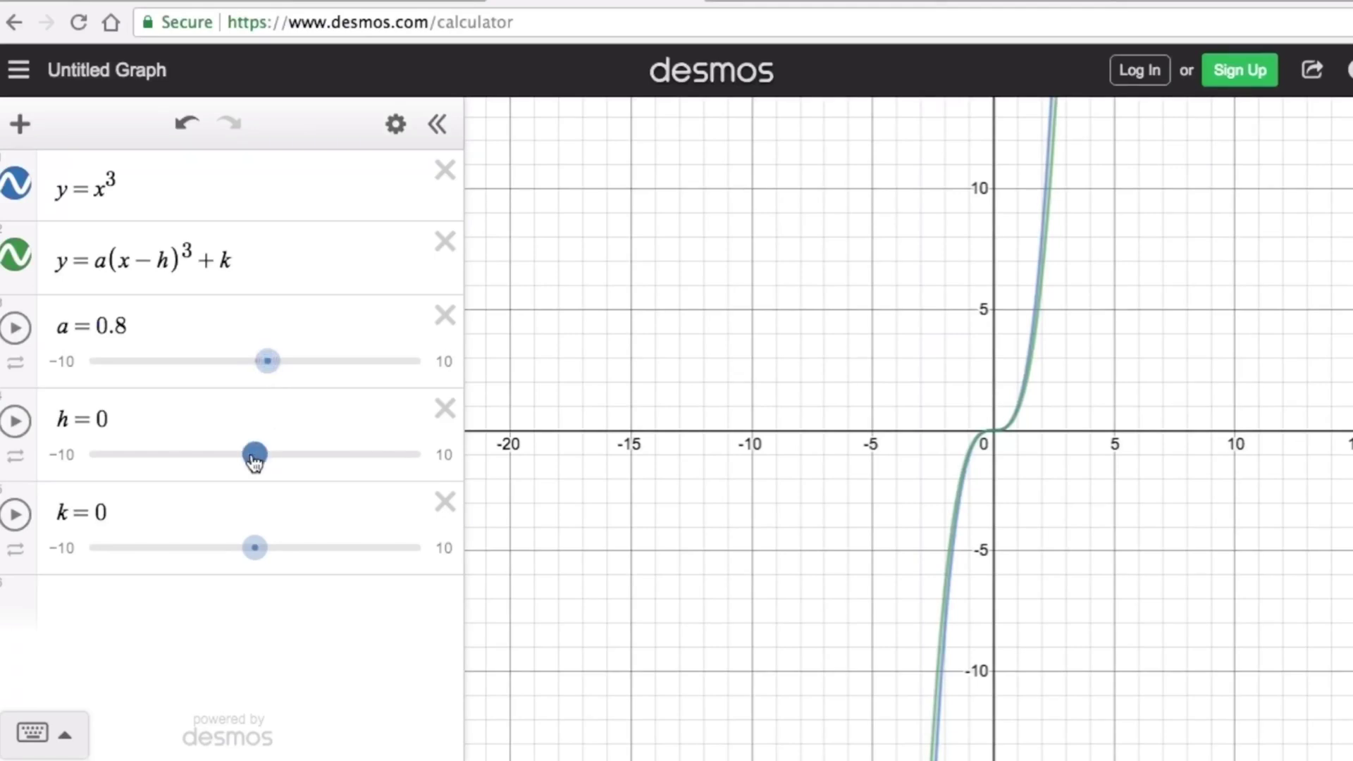
Drag the h slider to −5.7, shifting the green cubic's centre left
{"action": "left_click_drag", "start_coordinate": [254, 458], "coordinate": [161, 467]}
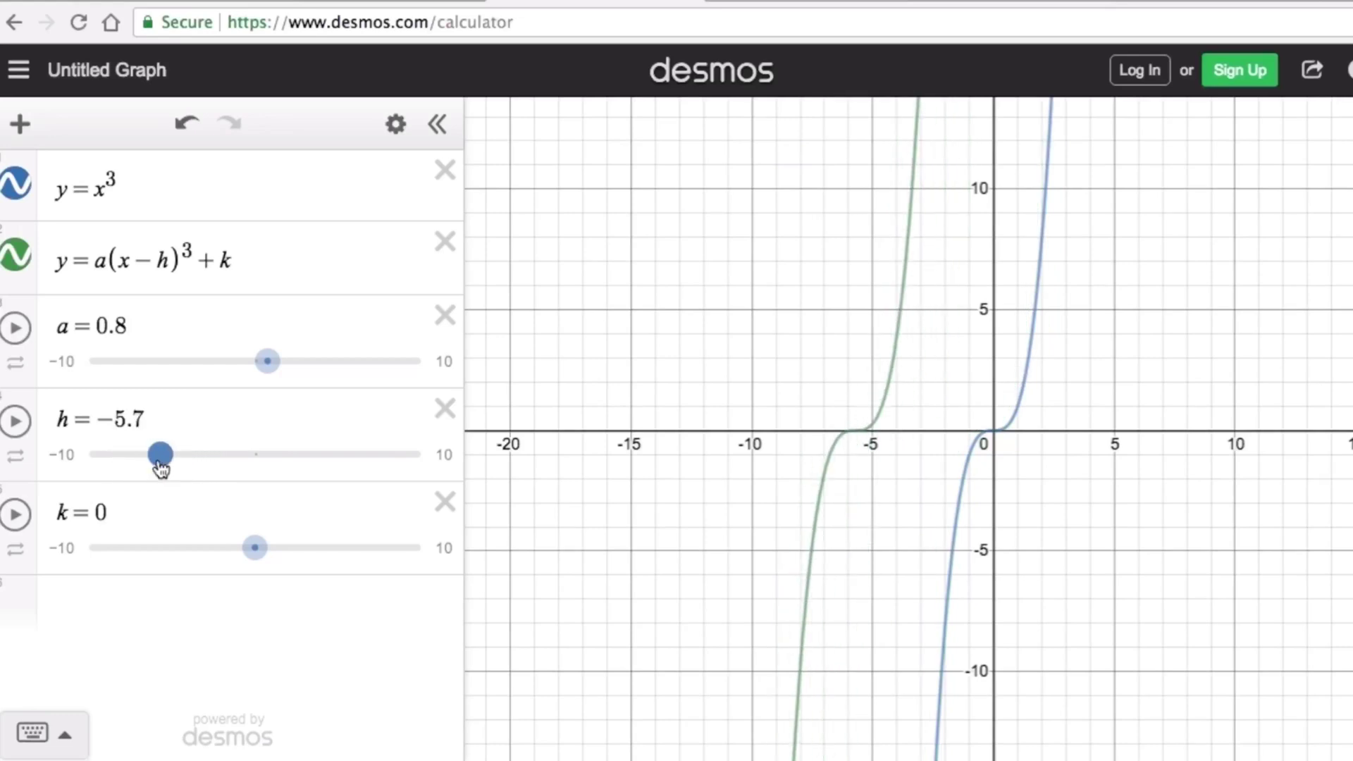
Set slider k to −7.2, moving the green cubic's centre to about (−5.7, −7.2)
{"action": "left_click", "coordinate": [254, 549]}
{"action": "left_click_drag", "start_coordinate": [254, 550], "coordinate": [136, 550]}
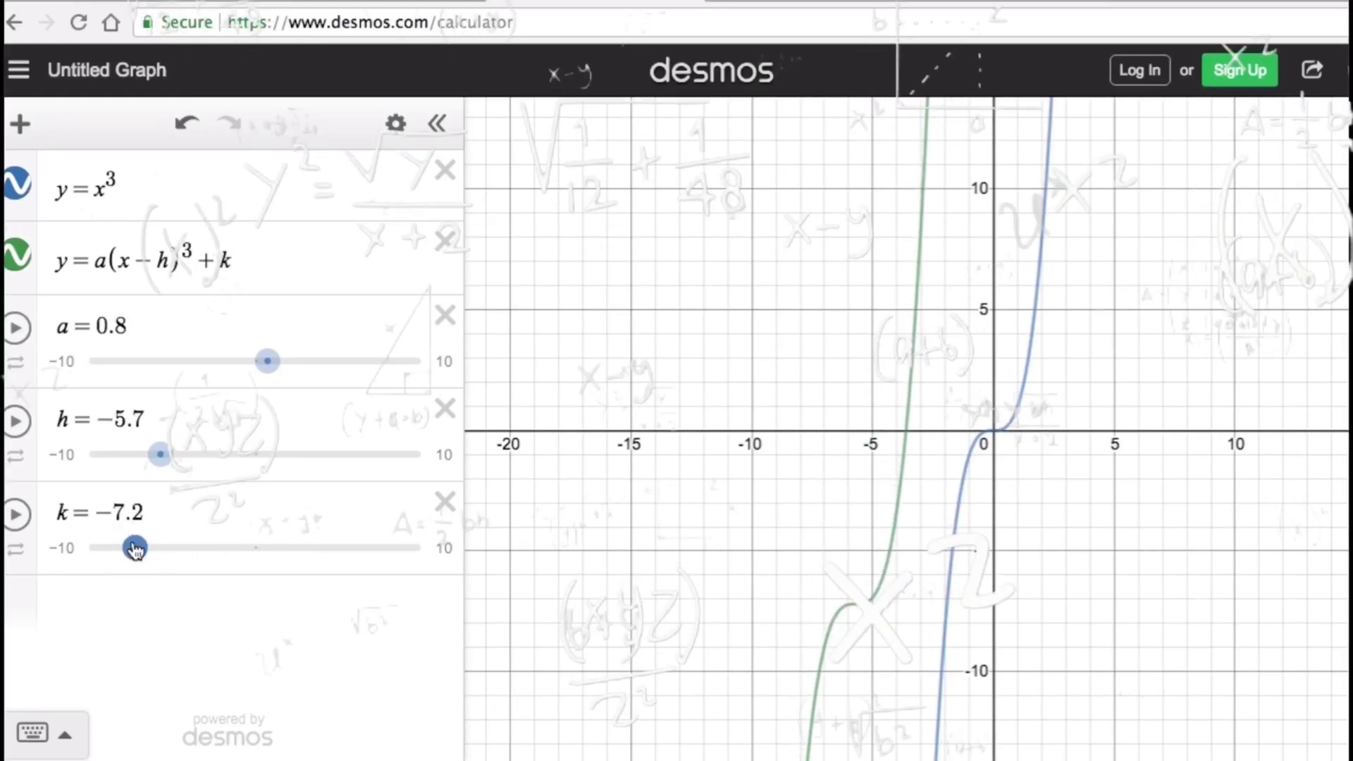